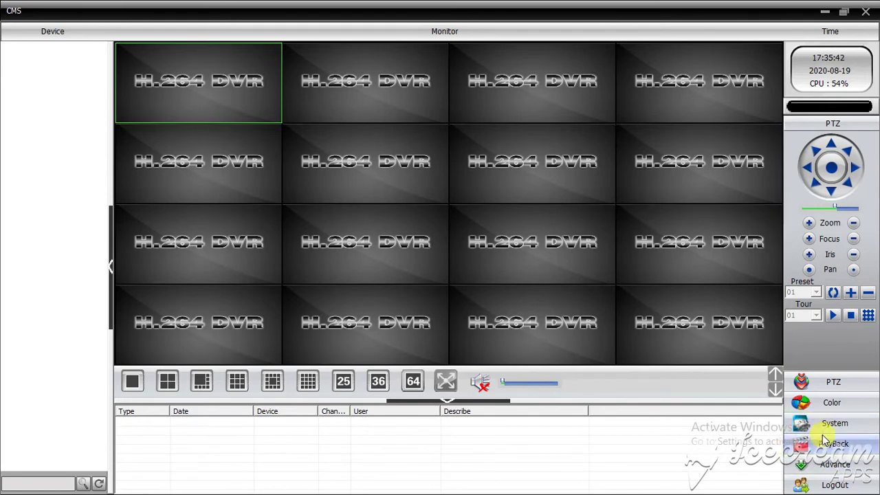
# Step: Open Device Manager from the System tools and shift its window slightly right
pyautogui.click(814, 468)
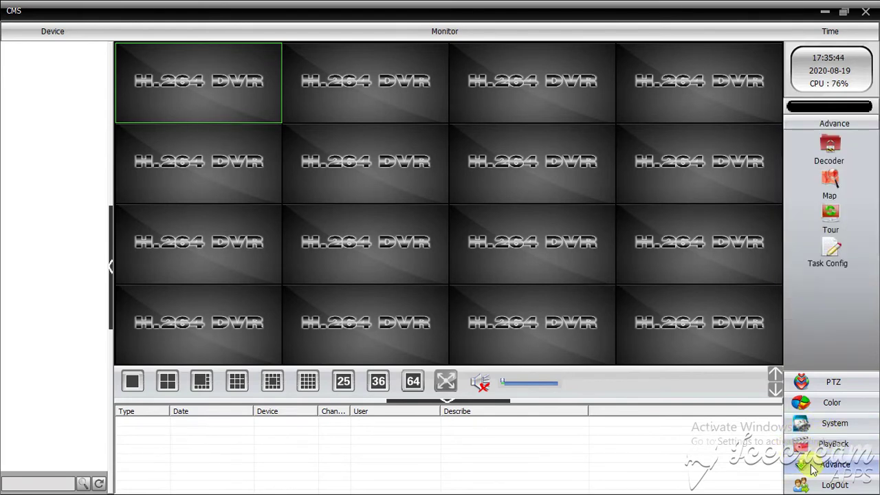
pyautogui.click(803, 425)
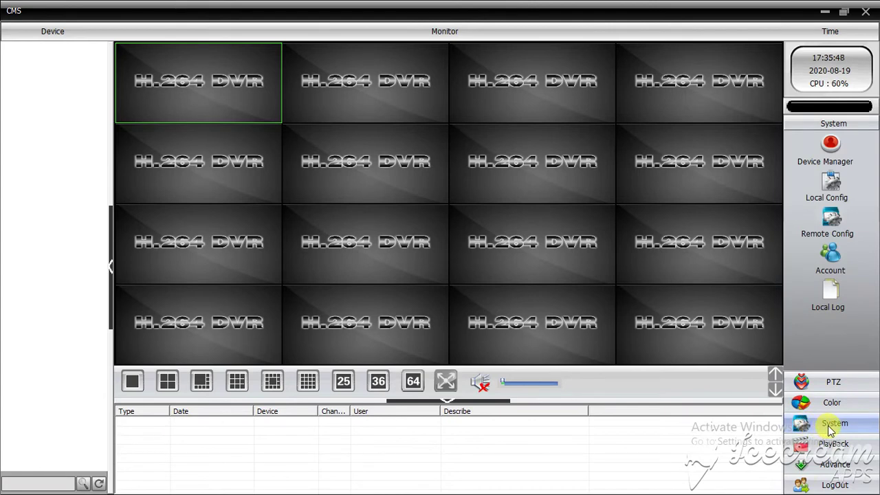
pyautogui.click(831, 146)
pyautogui.moveTo(379, 35); pyautogui.dragTo(399, 36)
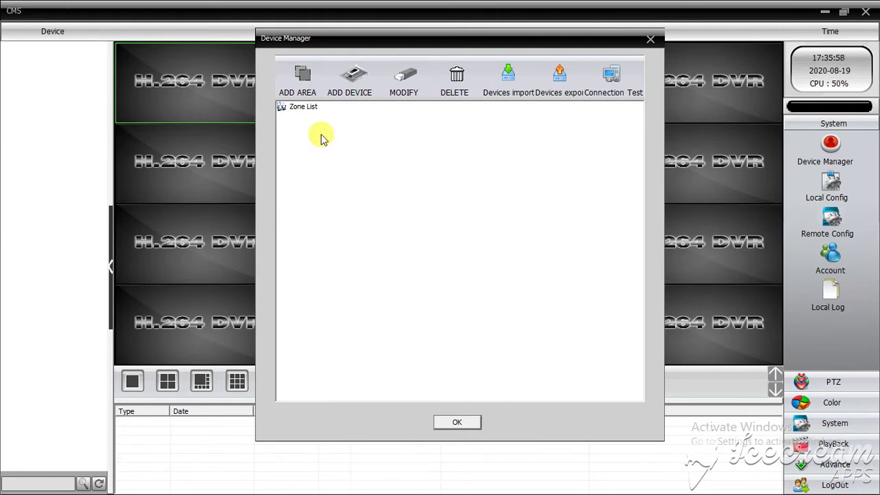
# Step: Add a zone named 'testing camera' under the Zone List and select it
pyautogui.click(311, 108)
pyautogui.click(303, 82)
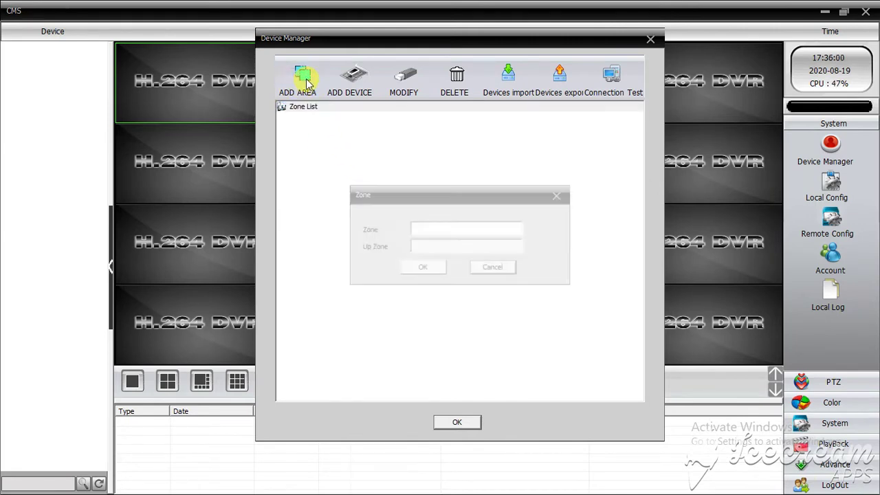
pyautogui.click(428, 228)
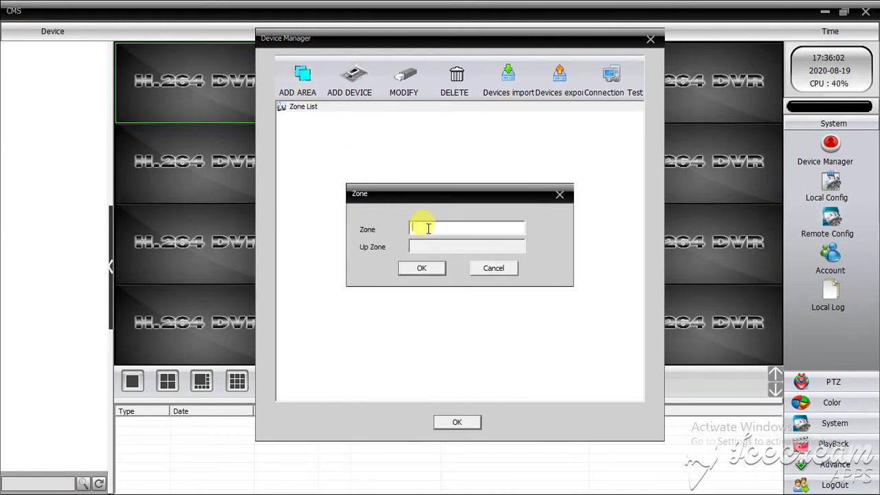
pyautogui.write('testing ')
pyautogui.write('camera')
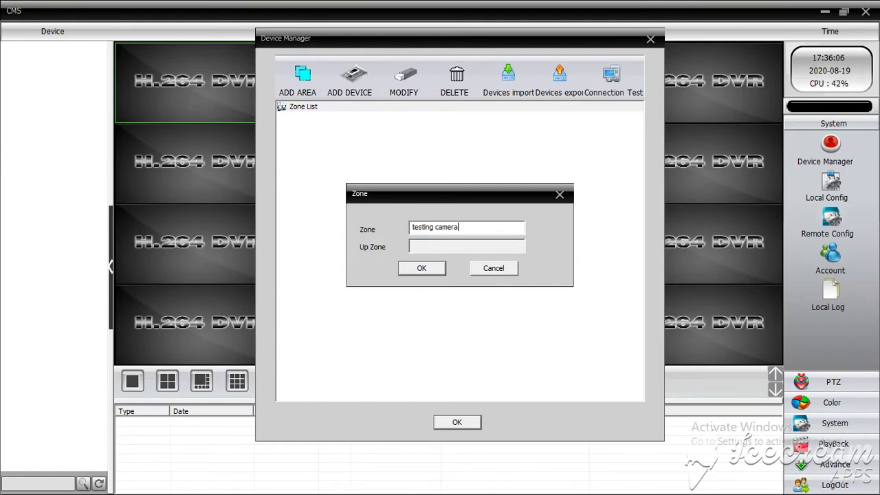
pyautogui.click(428, 267)
pyautogui.click(318, 118)
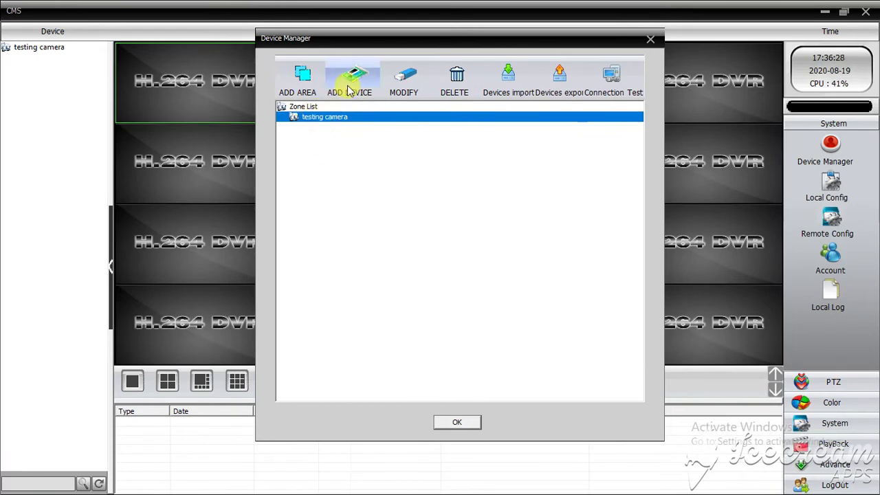
# Step: Start a new device in the testing camera zone and delete the default name 'Test'
pyautogui.click(347, 82)
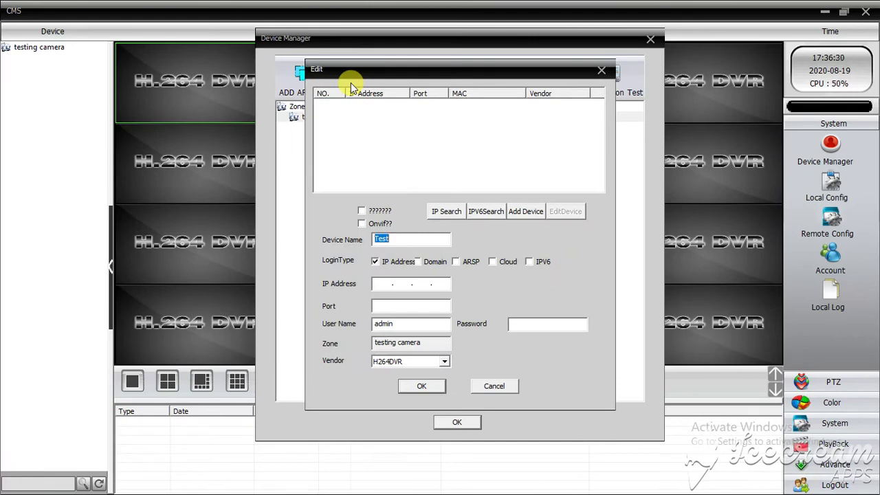
pyautogui.moveTo(353, 71)
pyautogui.mouseDown()
pyautogui.moveTo(383, 83)
pyautogui.moveTo(397, 78)
pyautogui.mouseUp()
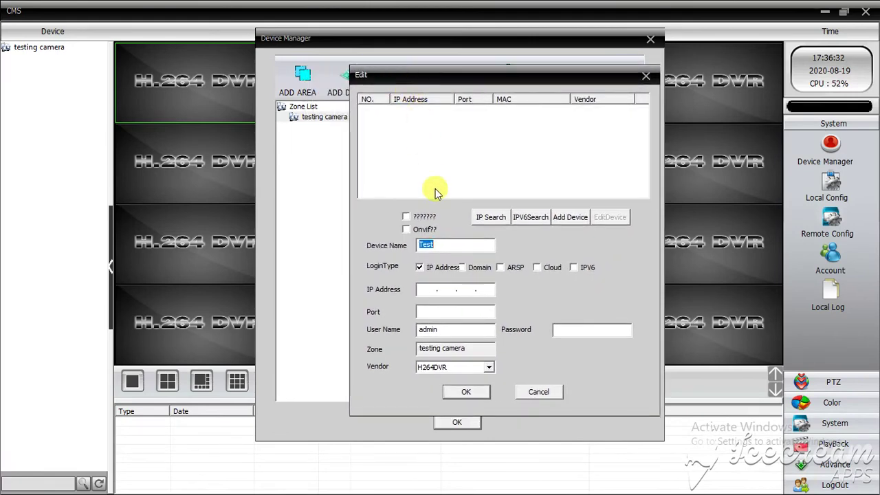
pyautogui.click(450, 245)
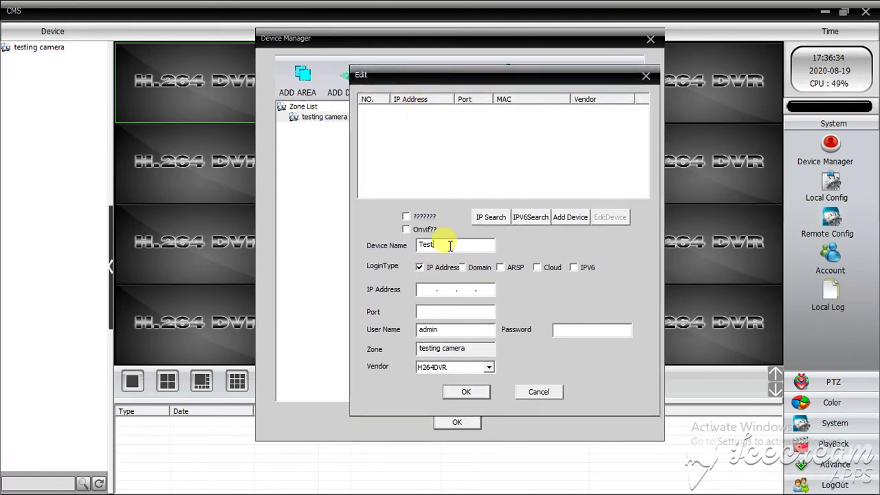
pyautogui.press('BackSpace')
pyautogui.press('BackSpace')
pyautogui.press('BackSpace')
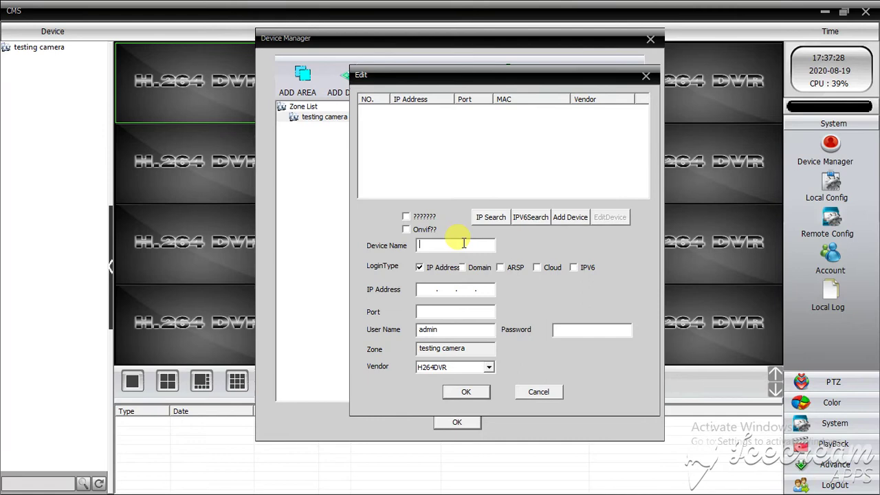
# Step: Enter the device name, IP address 192.168.8.55 and port 37777
pyautogui.write('ahsan ')
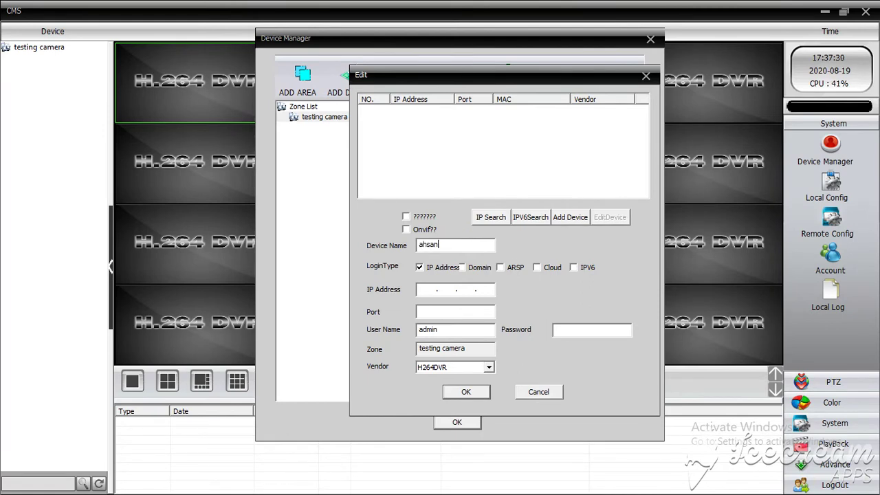
pyautogui.write('camera')
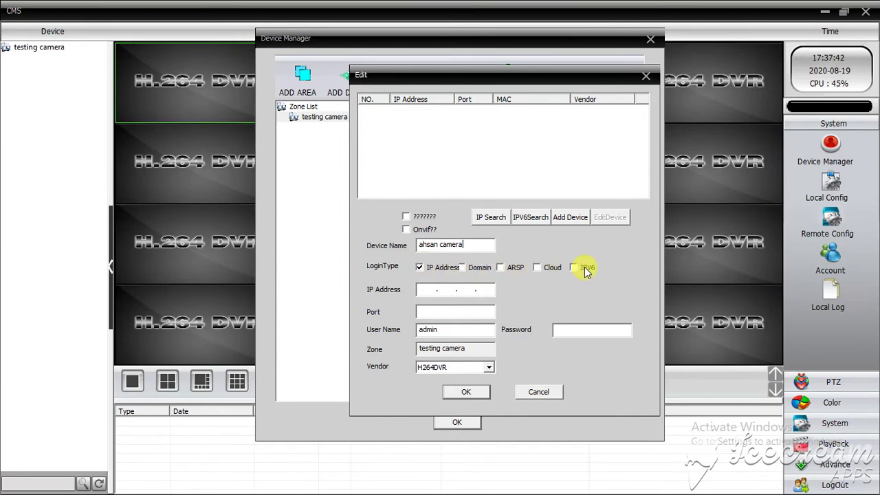
pyautogui.click(427, 269)
pyautogui.click(421, 267)
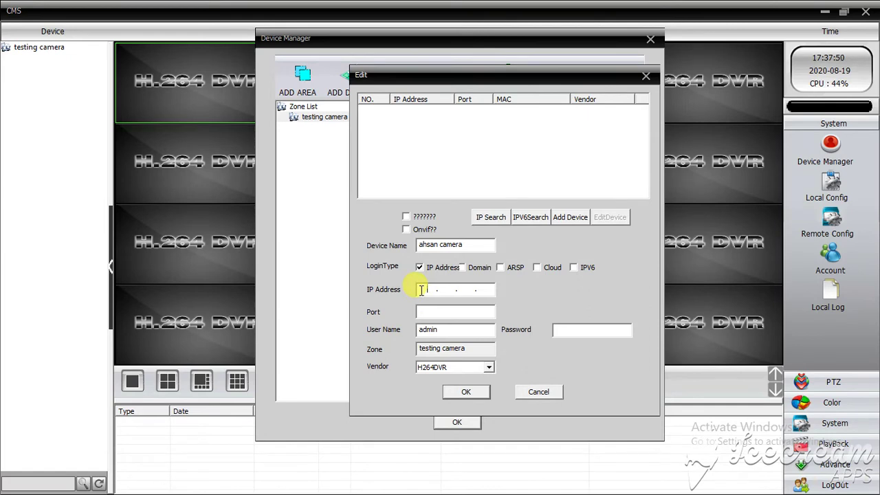
pyautogui.write('192 . 168 . 8 . ')
pyautogui.write('55')
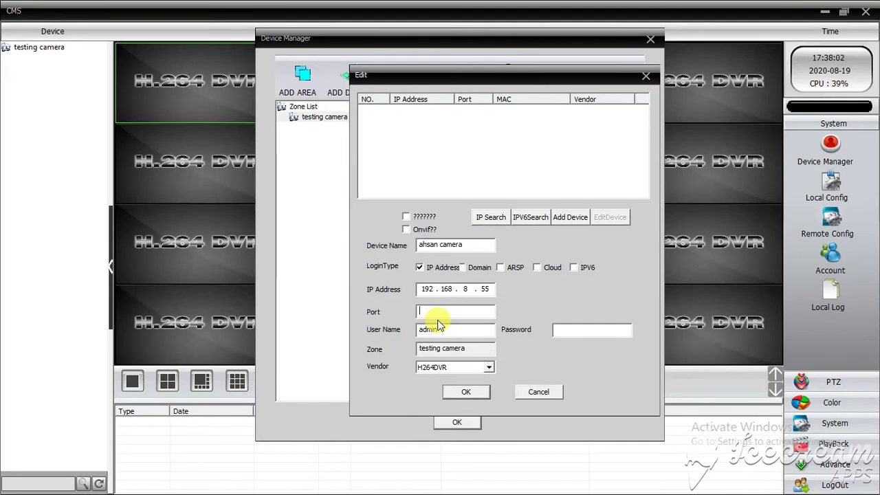
pyautogui.write('37777')
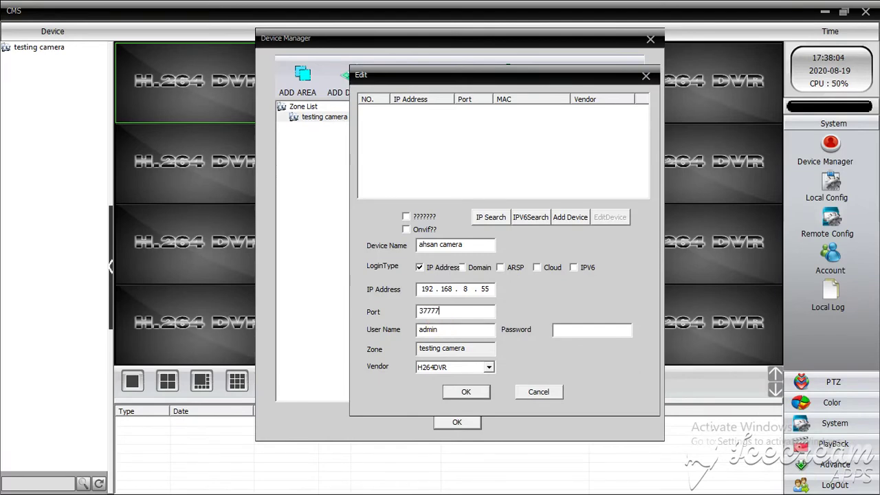
# Step: Fill in the DVR's login password, keeping the default user name
pyautogui.click(442, 332)
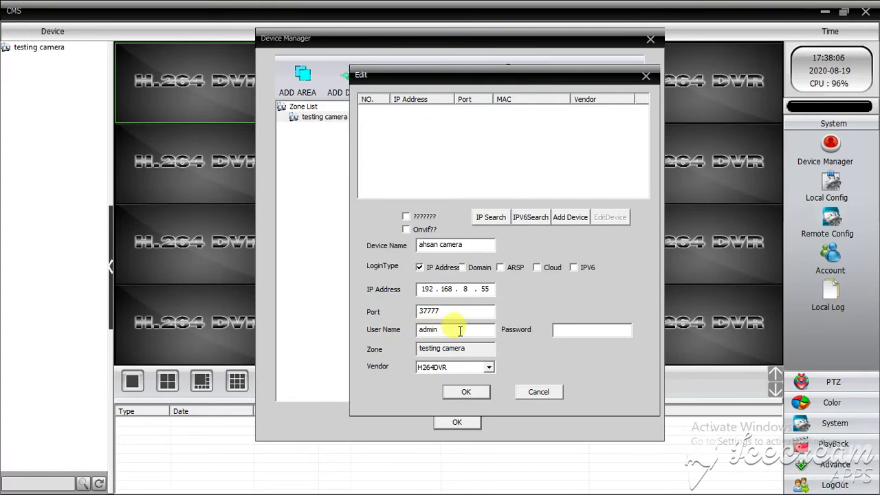
pyautogui.click(568, 334)
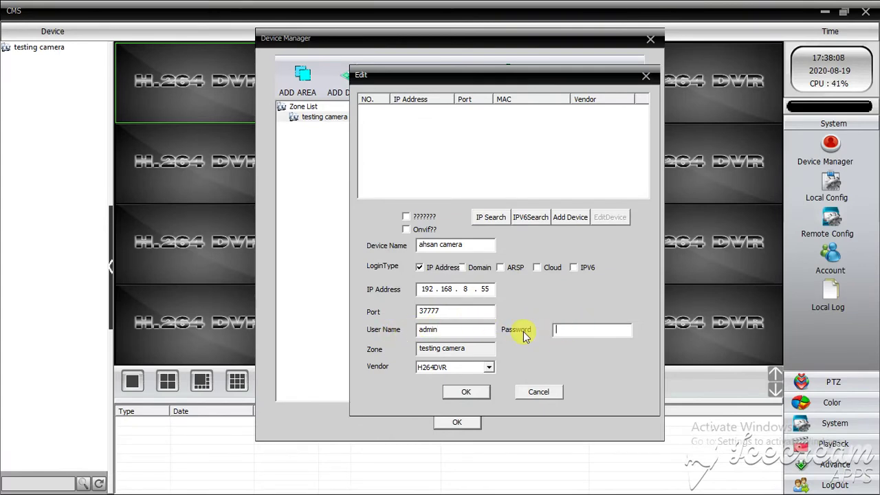
pyautogui.click(475, 330)
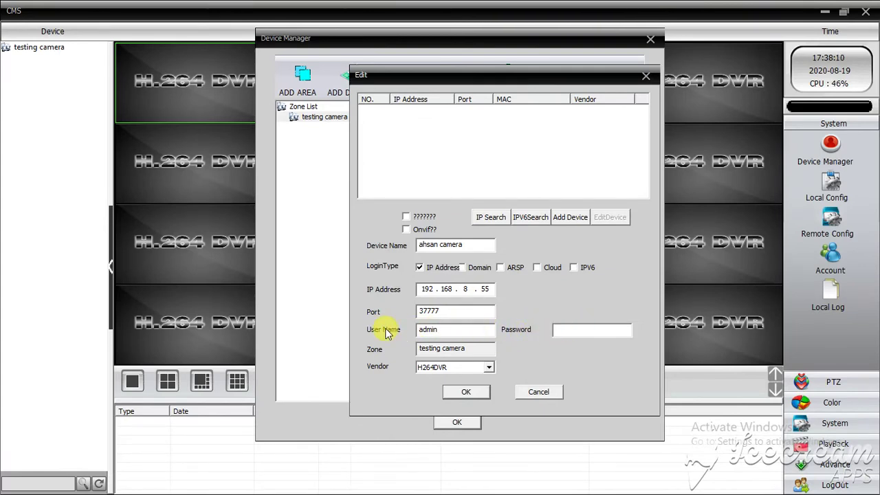
pyautogui.click(556, 329)
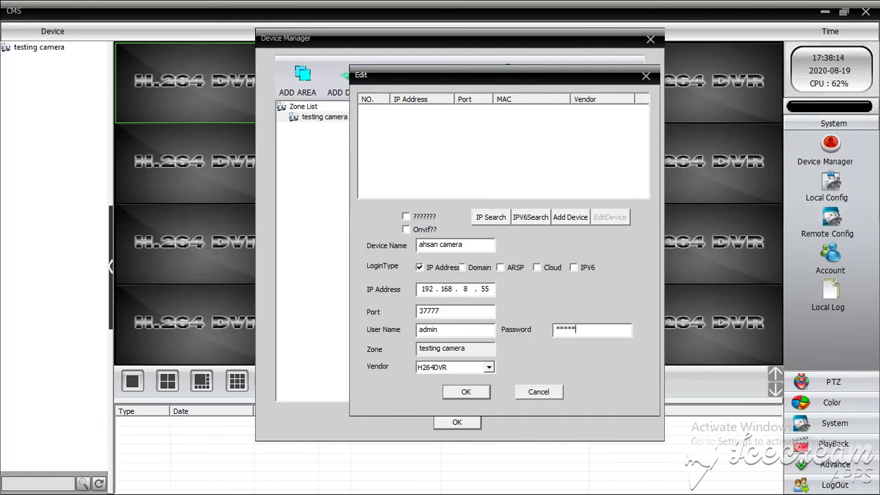
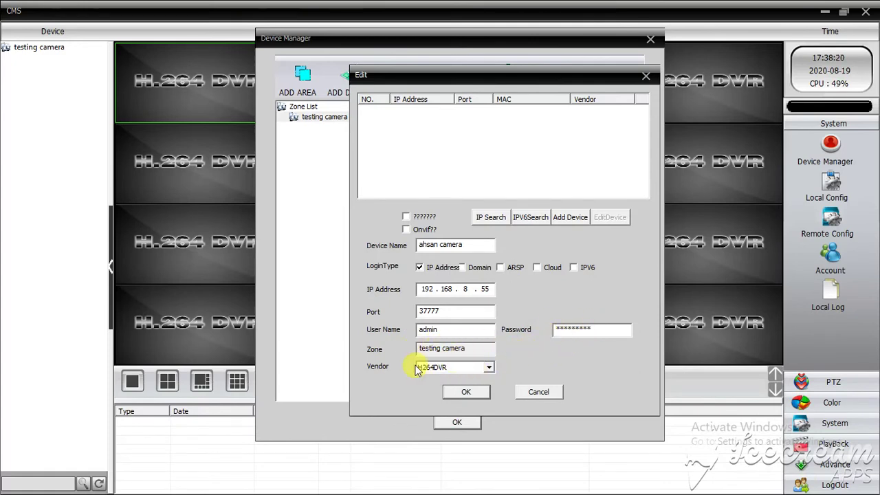
# Step: Set the vendor to DaHua and save the DVR into the testing camera zone
pyautogui.click(489, 368)
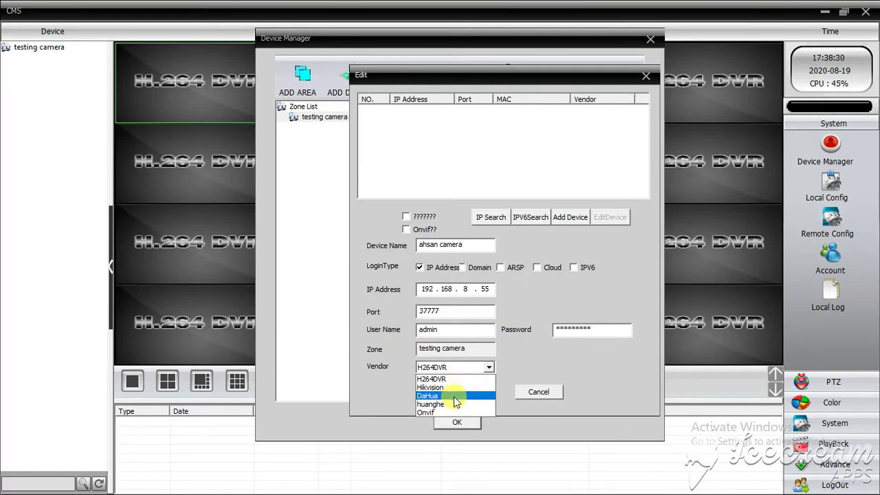
pyautogui.click(454, 397)
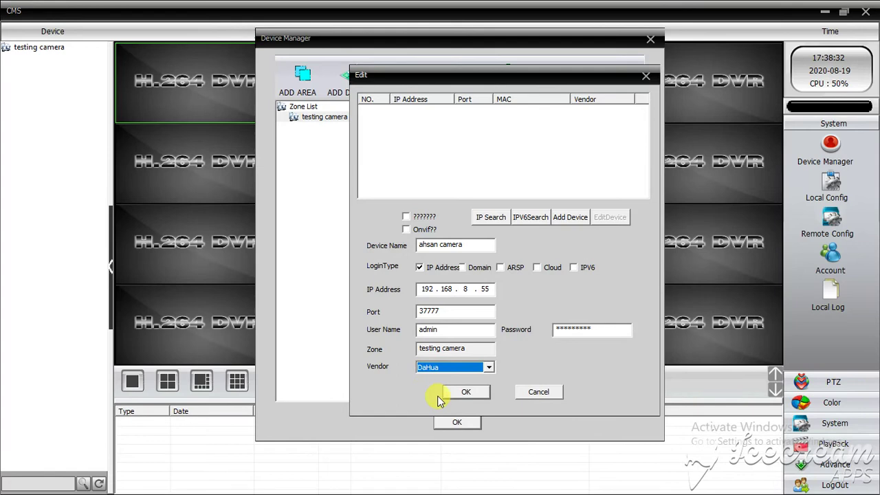
pyautogui.click(466, 391)
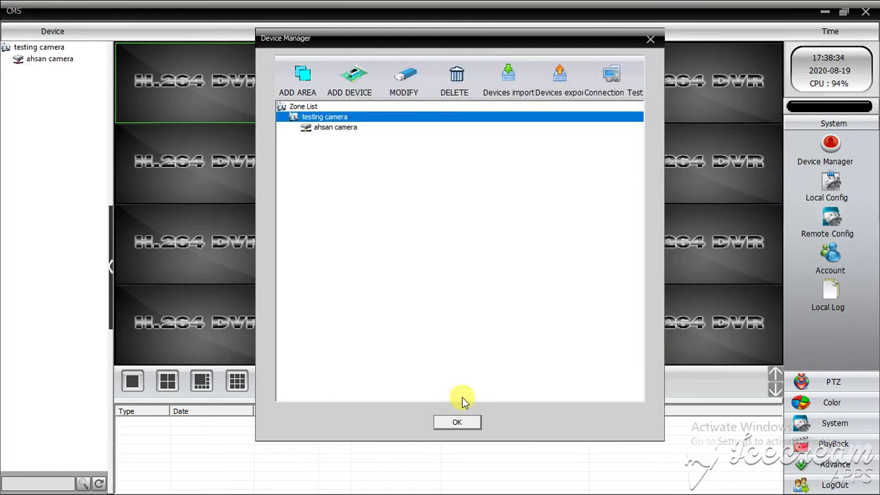
# Step: Select the new DVR in the zone list and close Device Manager
pyautogui.click(330, 130)
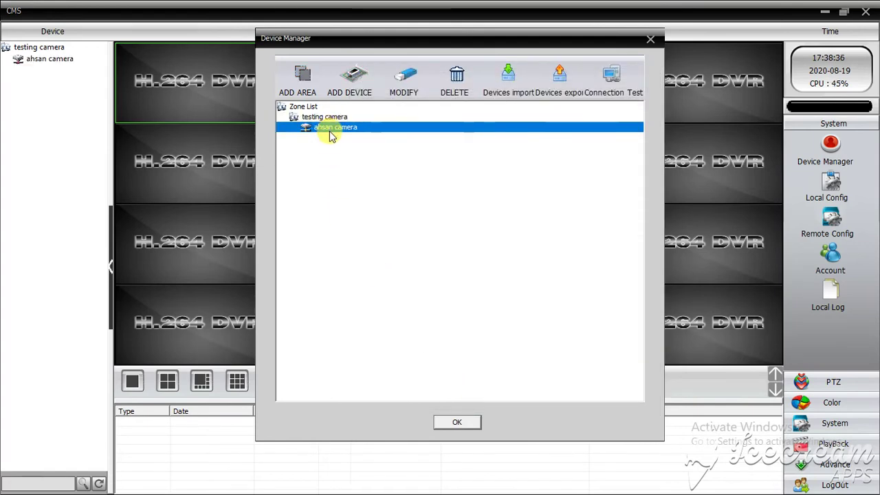
pyautogui.click(454, 421)
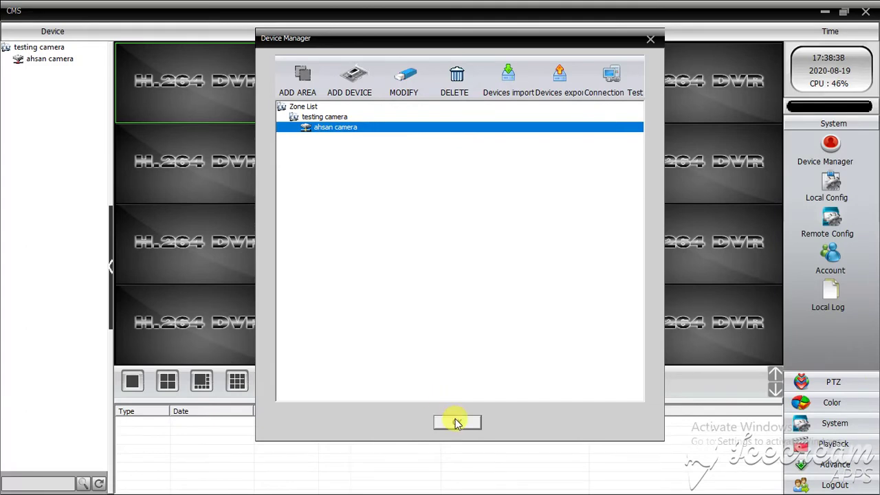
pyautogui.click(453, 420)
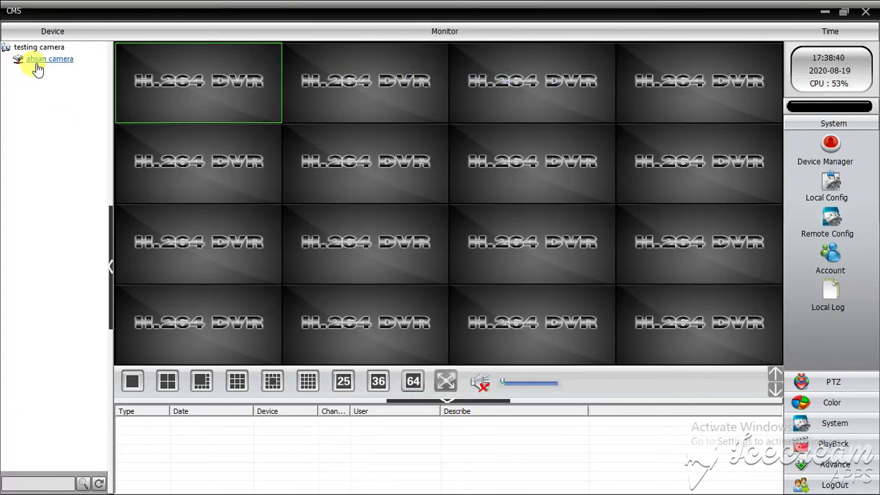
# Step: Connect to the new DVR to list its channels, then select Entrence Door
pyautogui.click(49, 62)
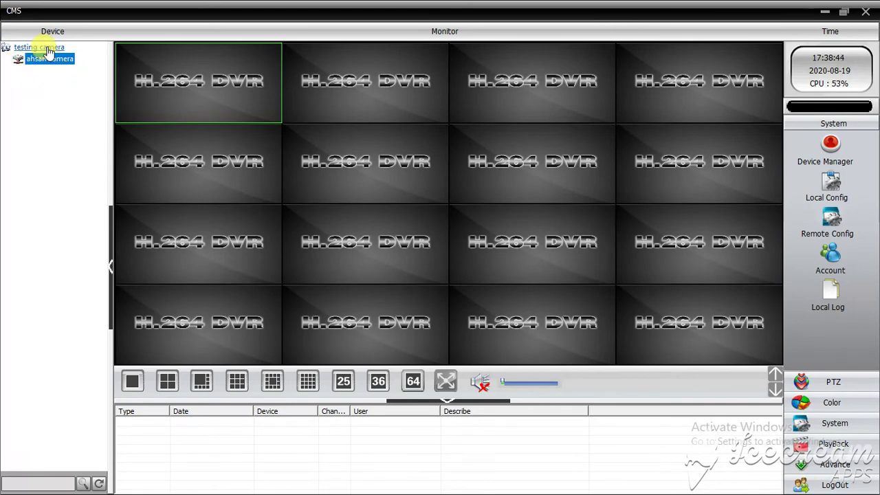
pyautogui.doubleClick(42, 61)
pyautogui.click(42, 129)
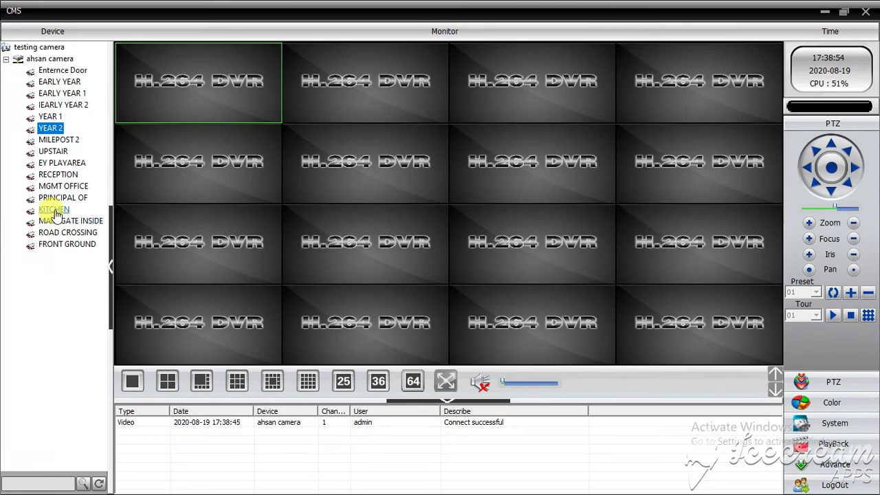
pyautogui.moveTo(55, 213)
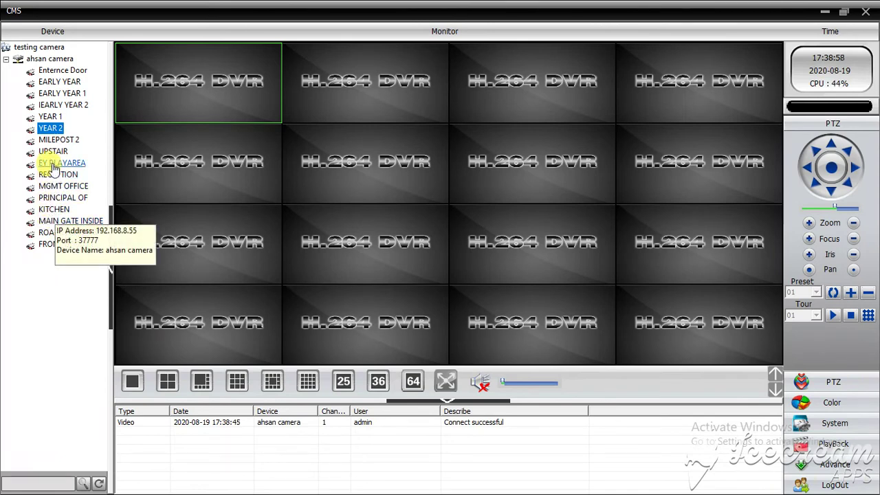
pyautogui.click(63, 72)
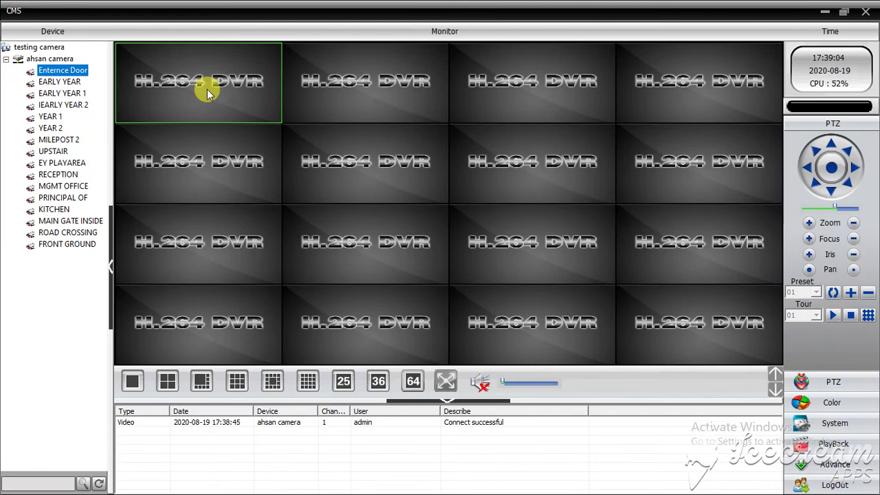
# Step: Show the Entrence Door feed in pane 1 and the KITCHEN feed in pane 2
pyautogui.doubleClick(59, 71)
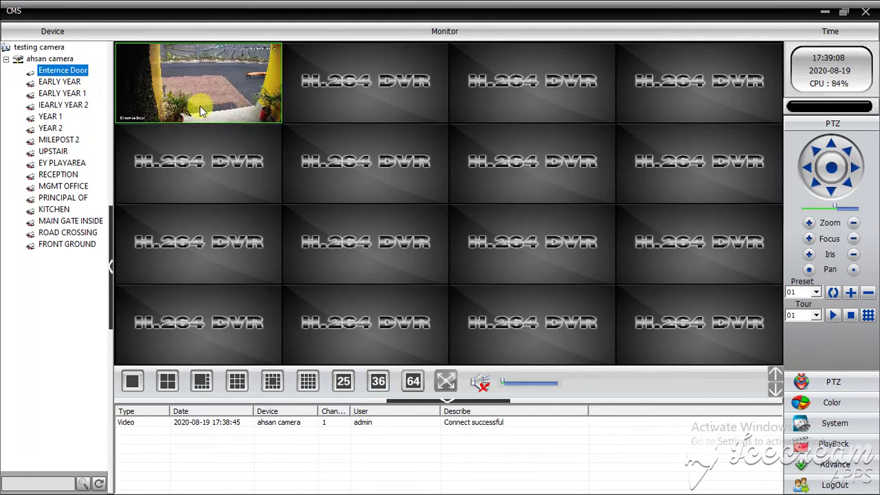
pyautogui.click(363, 79)
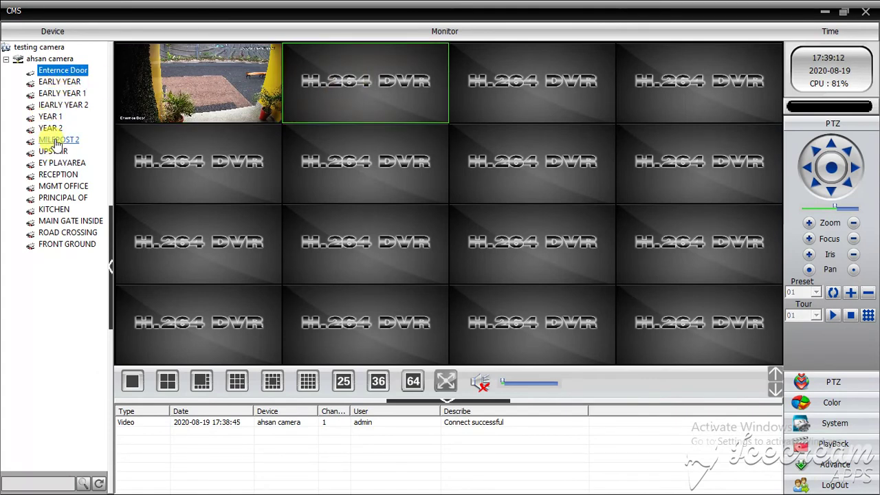
pyautogui.click(52, 211)
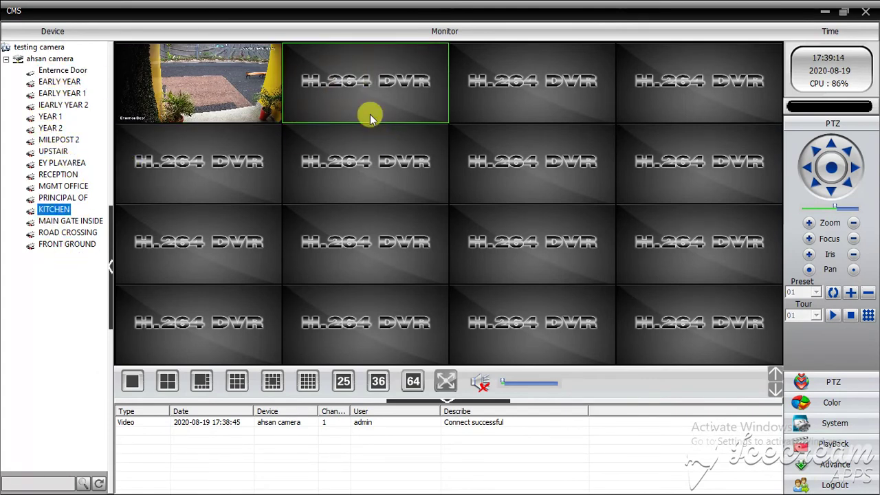
pyautogui.doubleClick(64, 212)
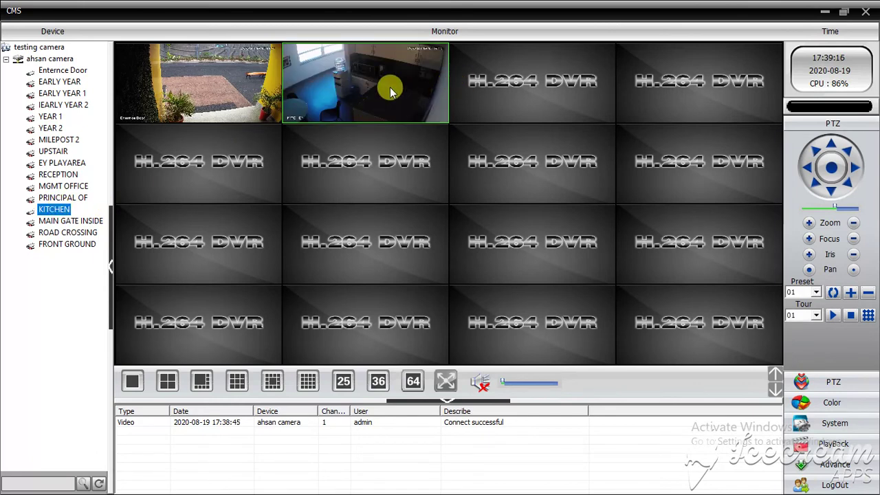
# Step: Close the KITCHEN feed and show MGMT OFFICE in the third pane instead
pyautogui.click(510, 86)
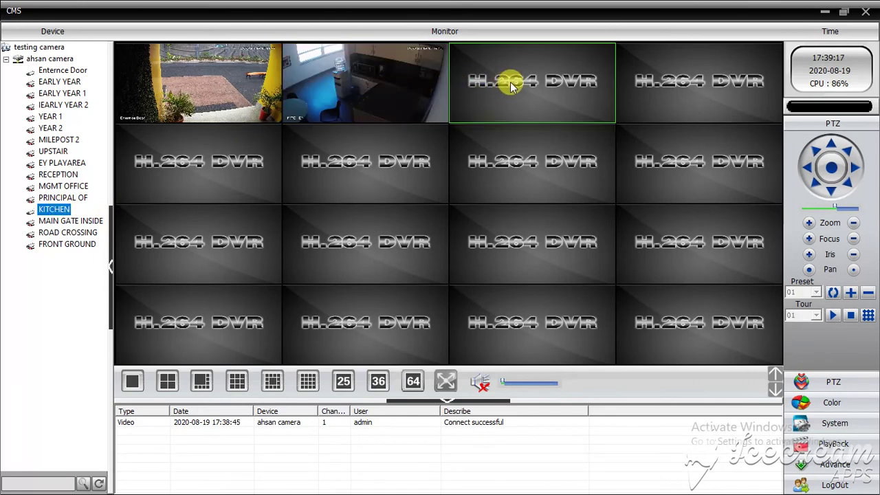
pyautogui.doubleClick(45, 209)
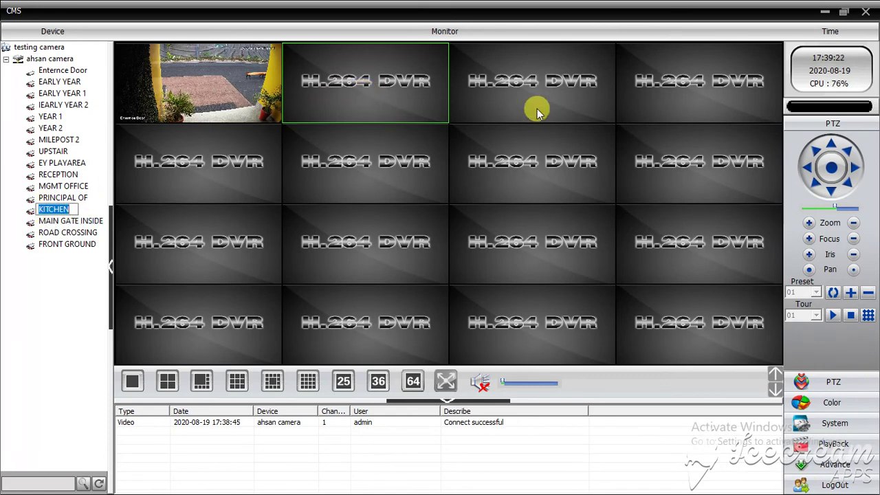
pyautogui.click(534, 84)
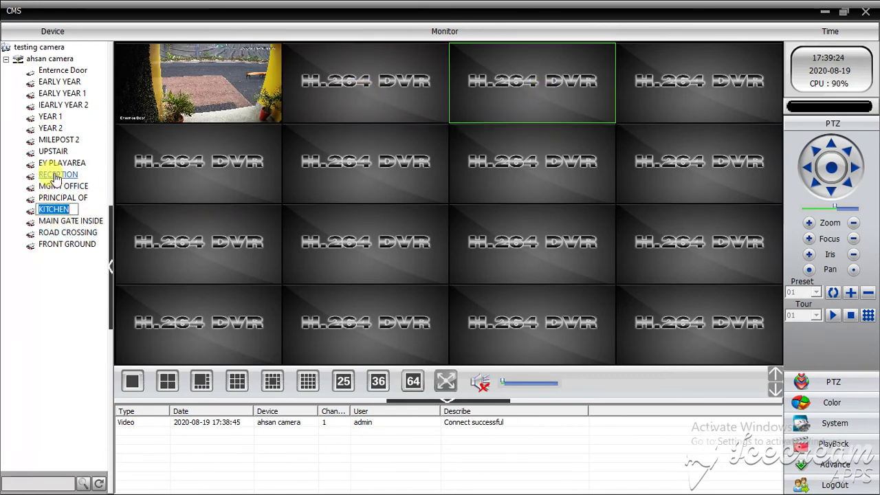
pyautogui.press('Escape')
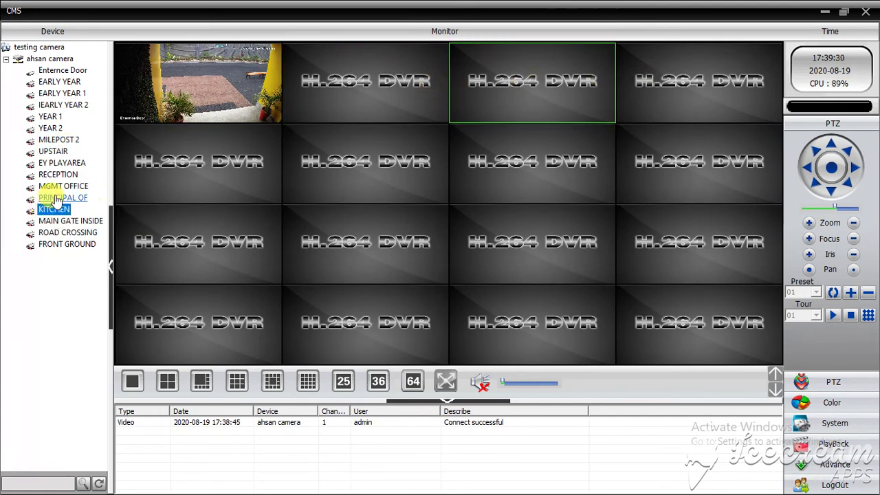
pyautogui.doubleClick(59, 188)
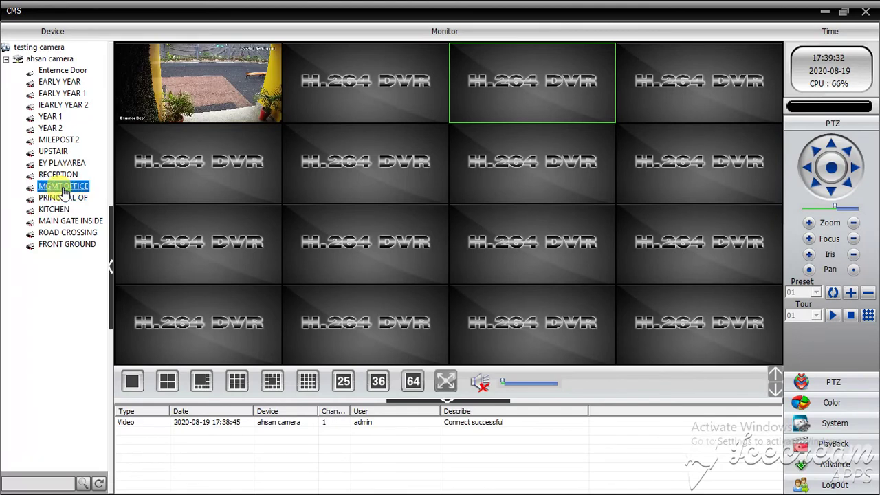